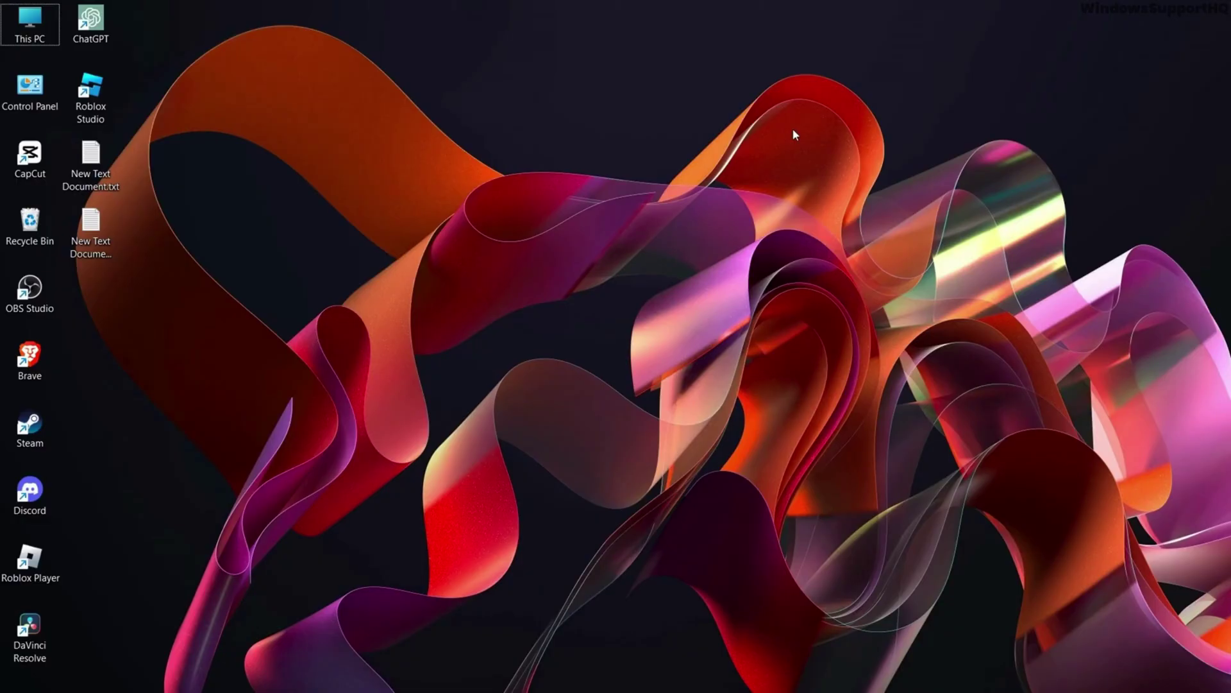
# Search for Windows Update settings and go from Update history to the Uninstall updates list
pyautogui.press('super')
pyautogui.write('windows up')
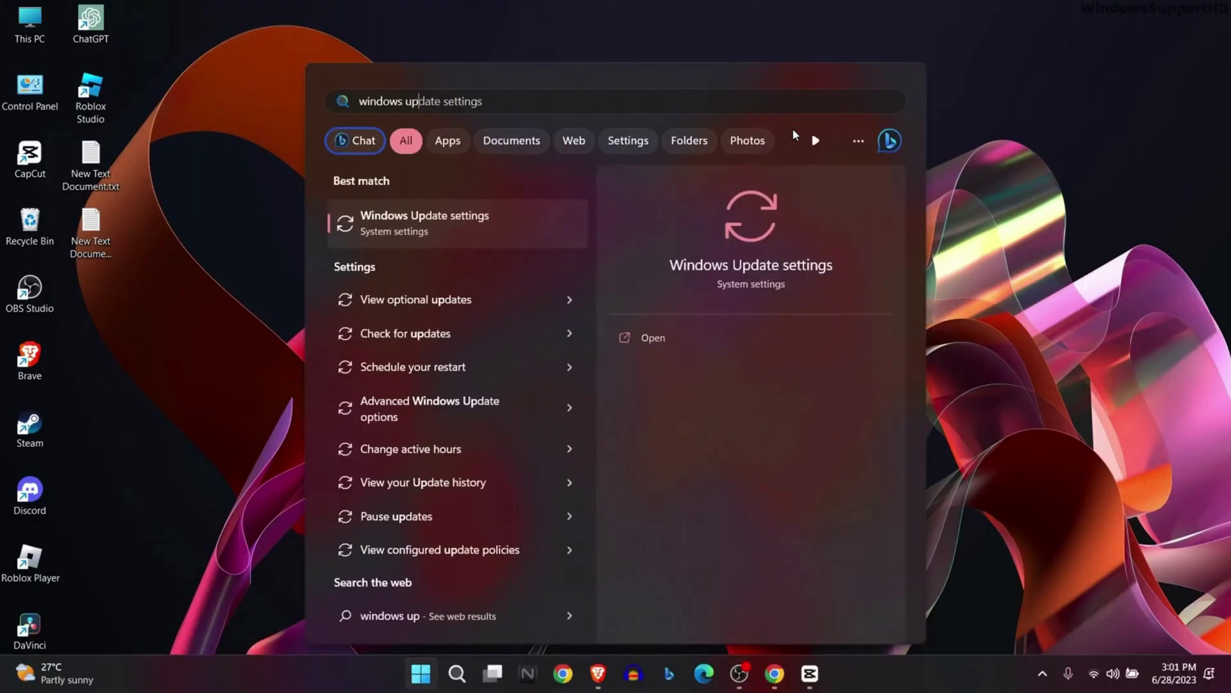
pyautogui.click(450, 213)
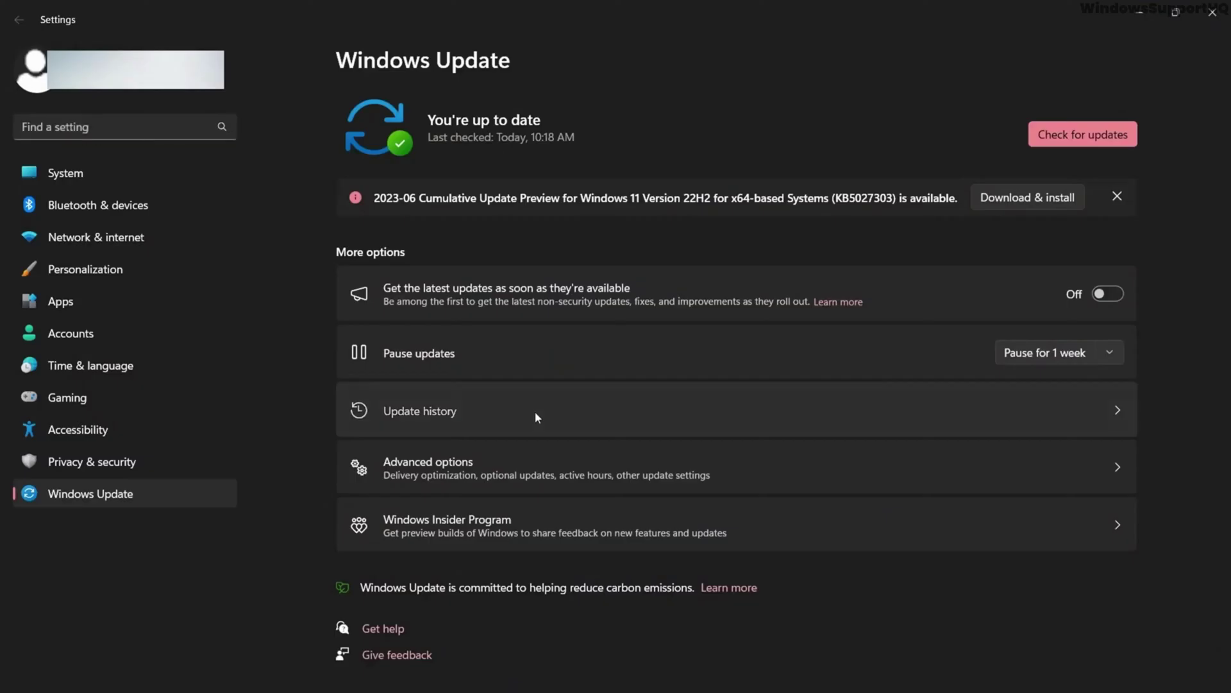
pyautogui.click(536, 410)
pyautogui.scroll(-10, 608, 379)
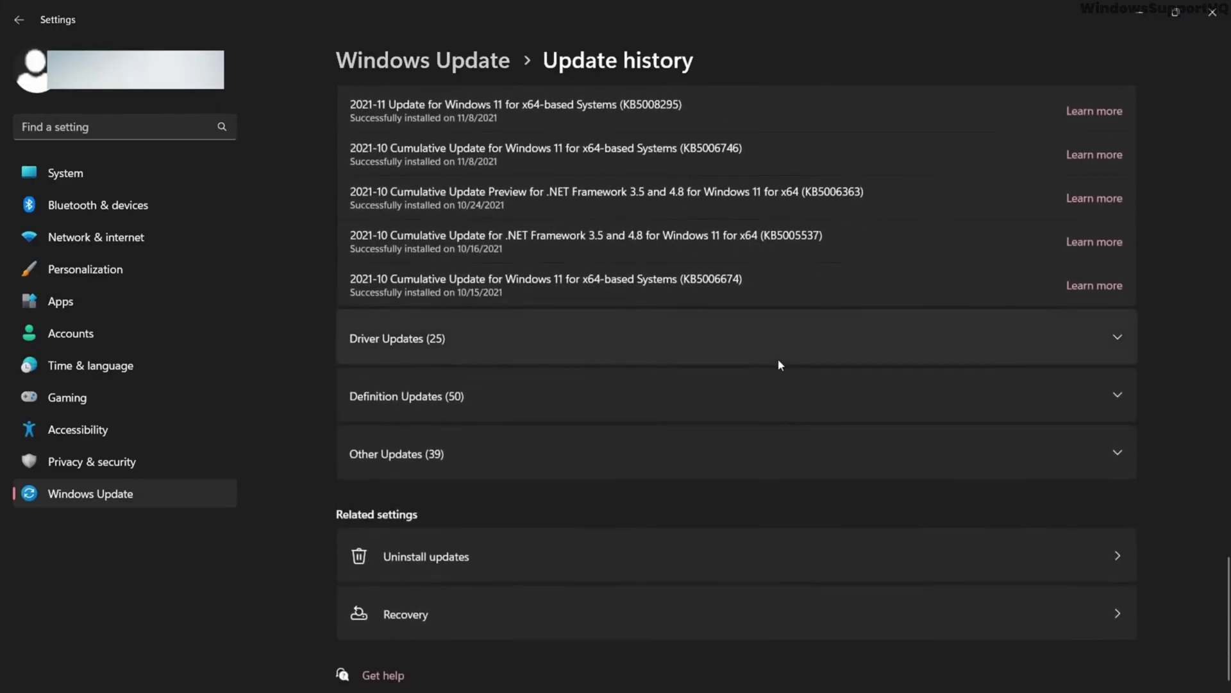
pyautogui.click(431, 556)
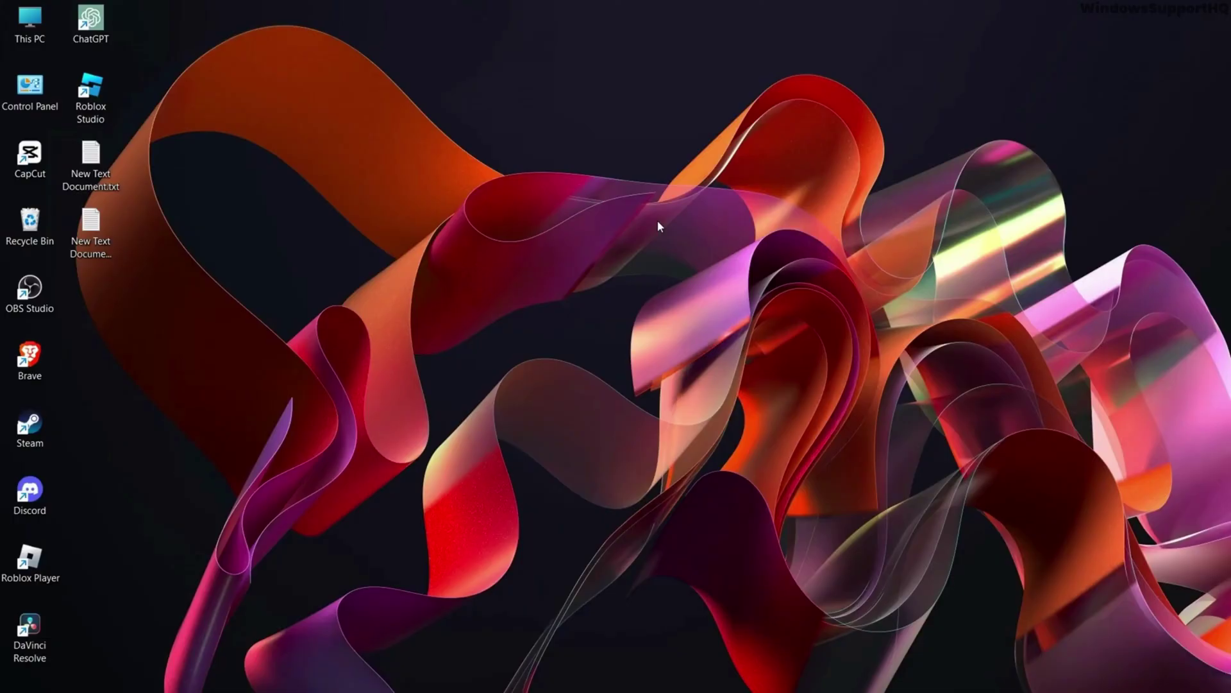
# Open Device Manager from search and expand the Display adapters category
pyautogui.press('super')
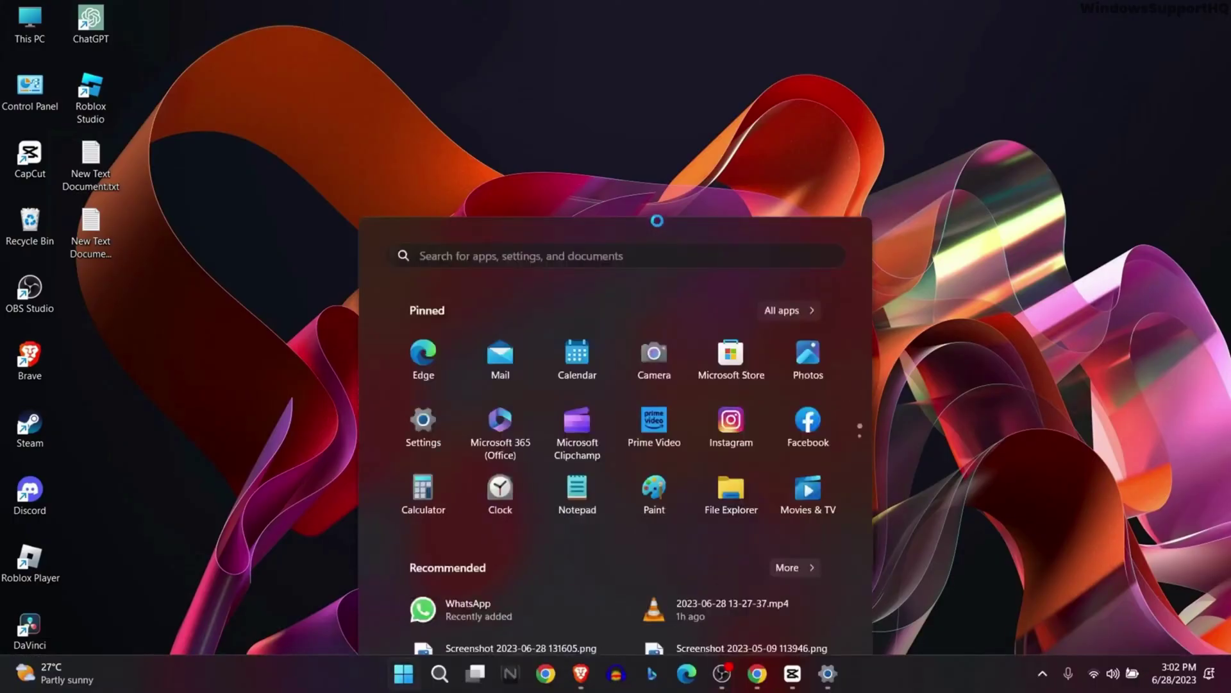
pyautogui.write('devi')
pyautogui.click(412, 217)
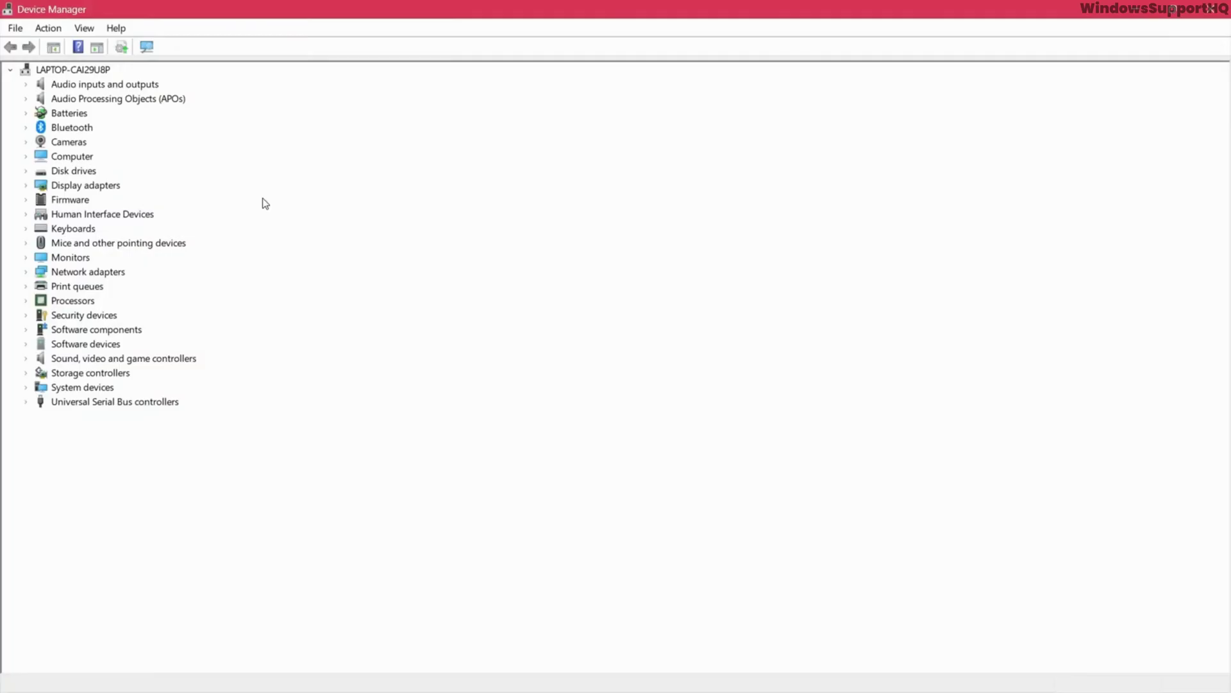
pyautogui.doubleClick(85, 185)
# Bring up the Intel(R) UHD Graphics actions menu, backing out of a first update attempt
pyautogui.rightClick(107, 200)
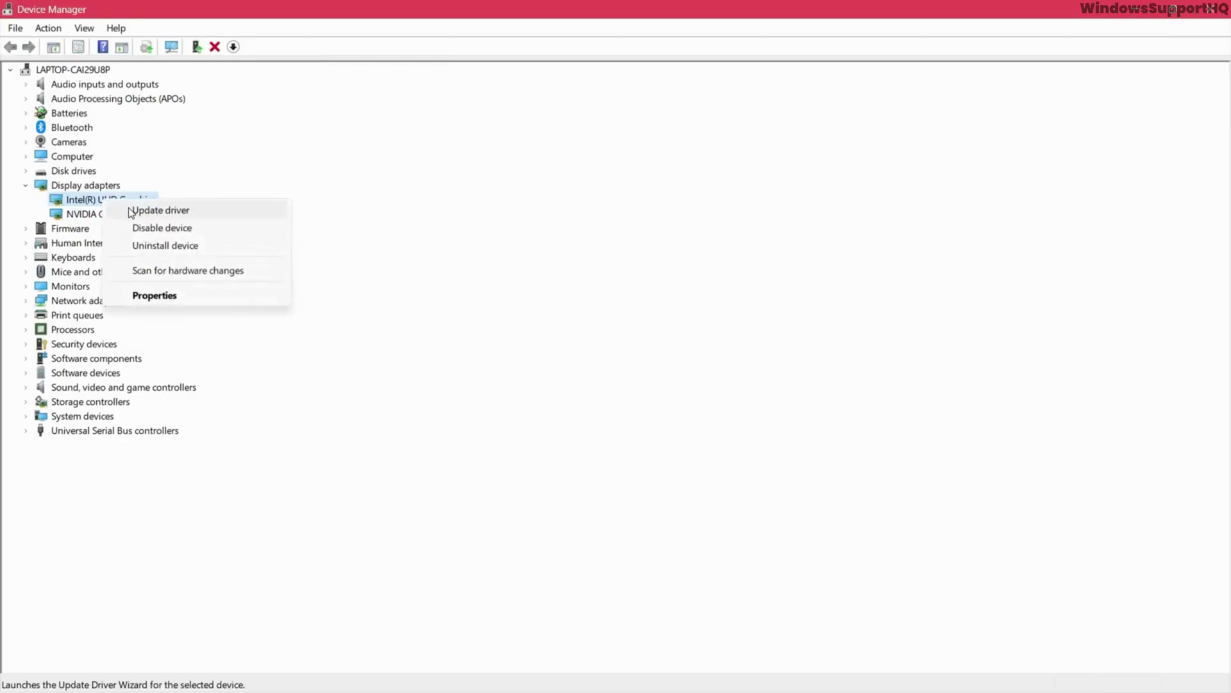
pyautogui.click(160, 210)
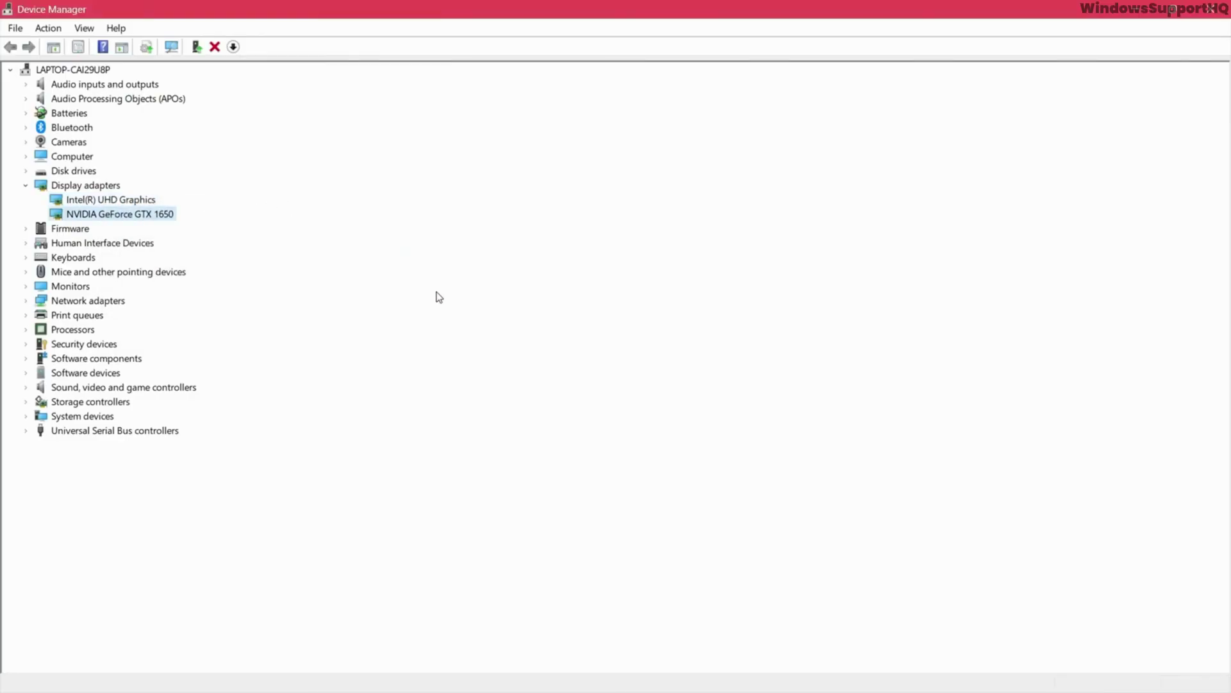
pyautogui.rightClick(154, 203)
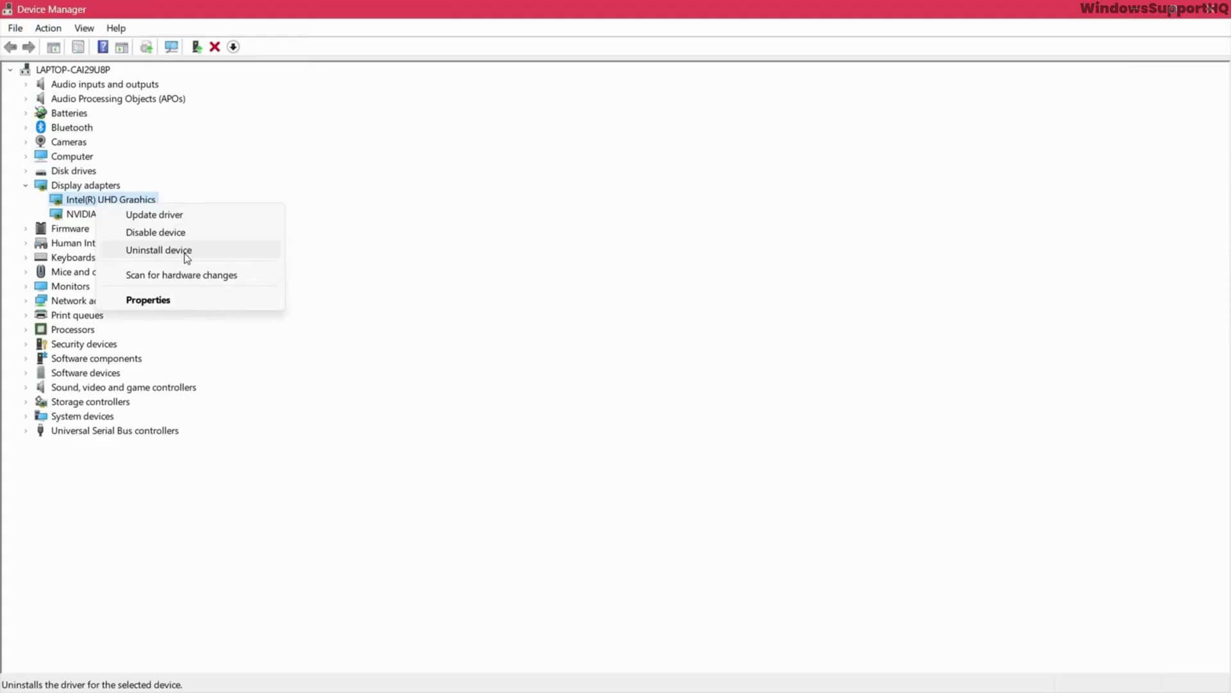
pyautogui.click(185, 256)
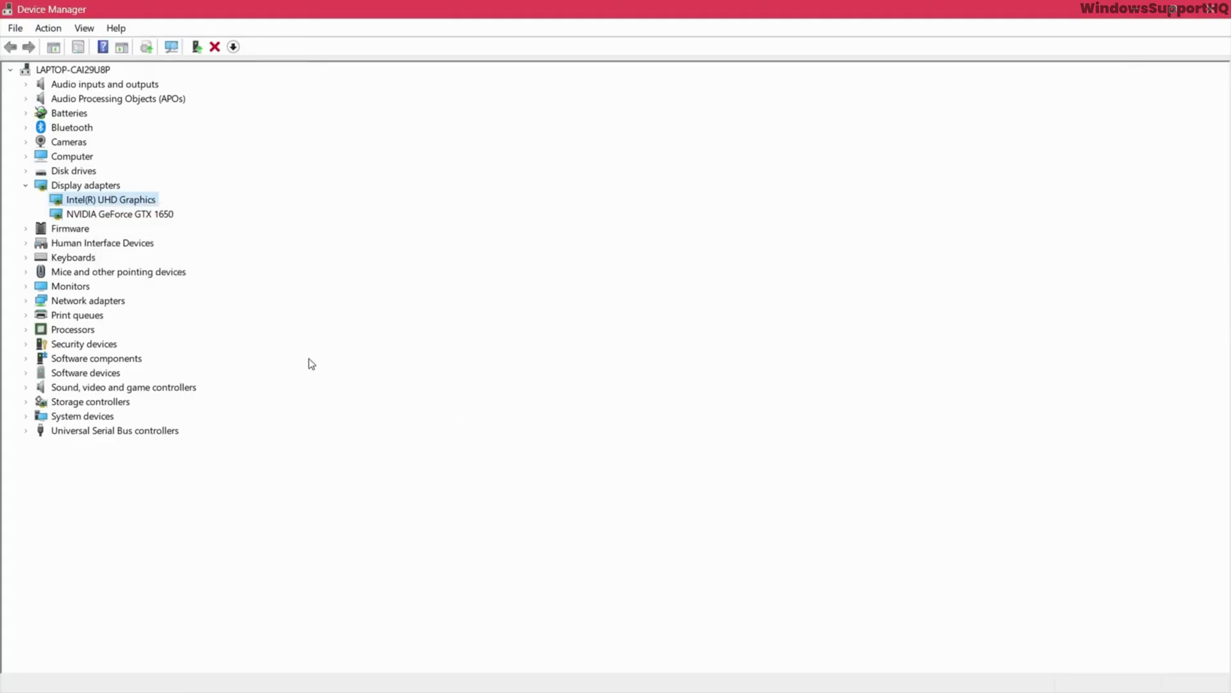
pyautogui.rightClick(103, 202)
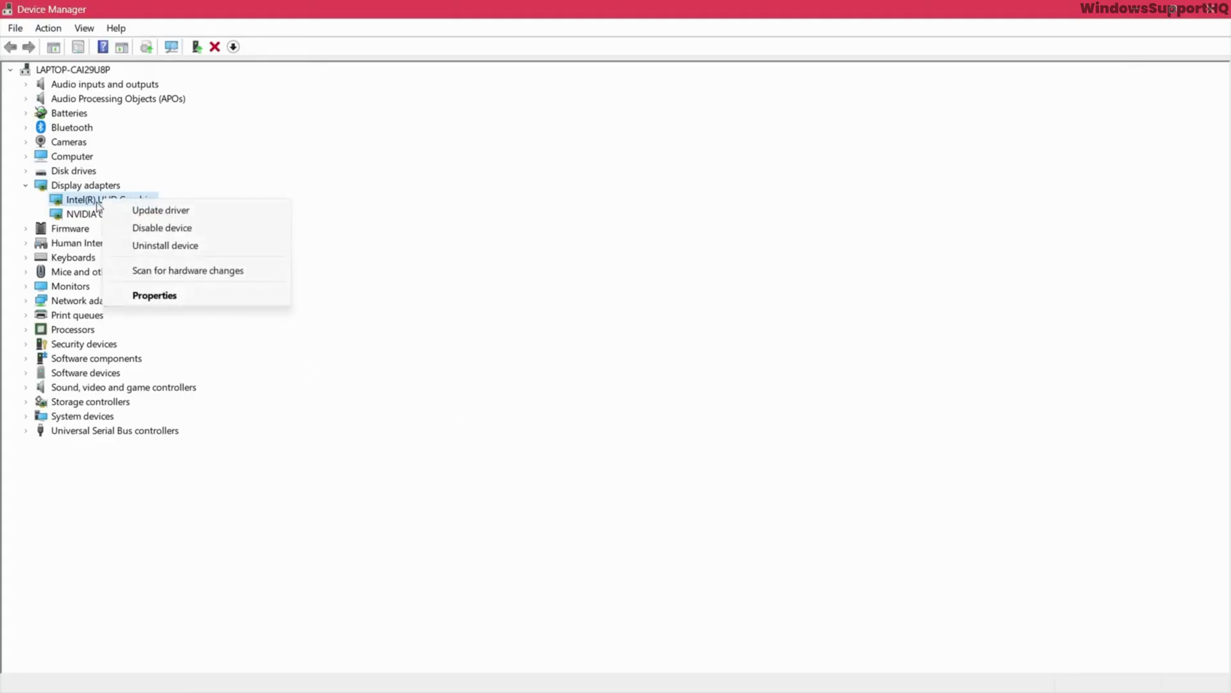
# Install the first Intel(R) UHD Graphics driver from the list of drivers already on the computer
pyautogui.click(154, 206)
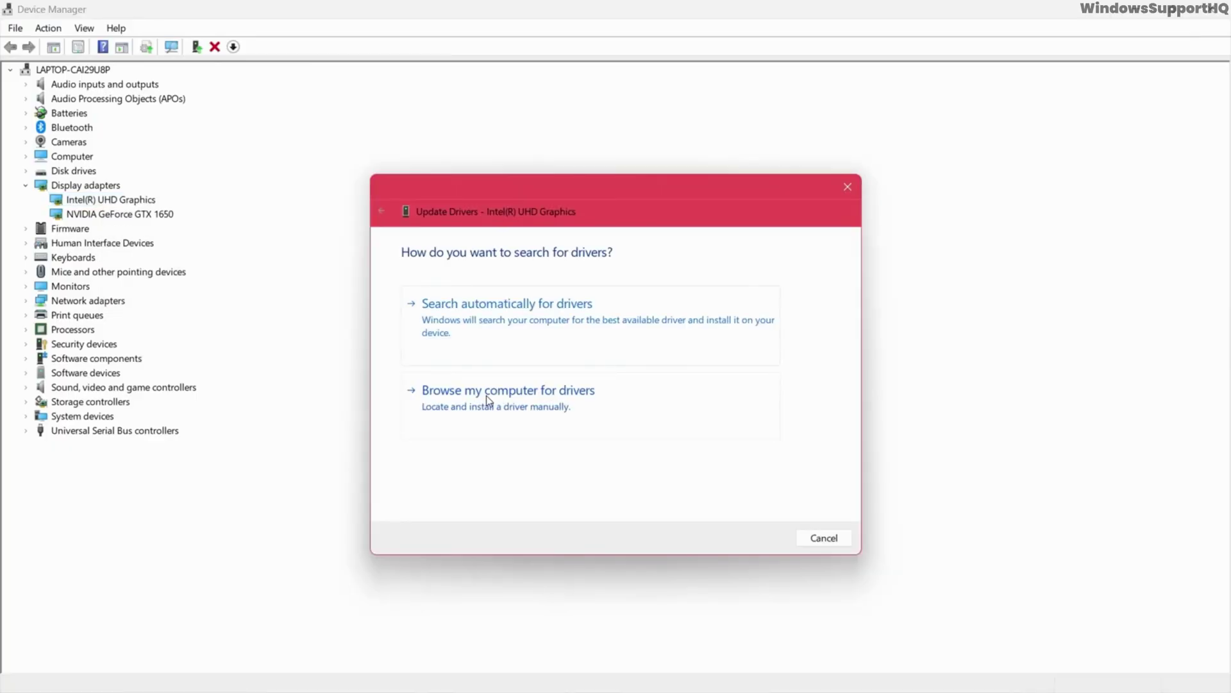
pyautogui.click(488, 395)
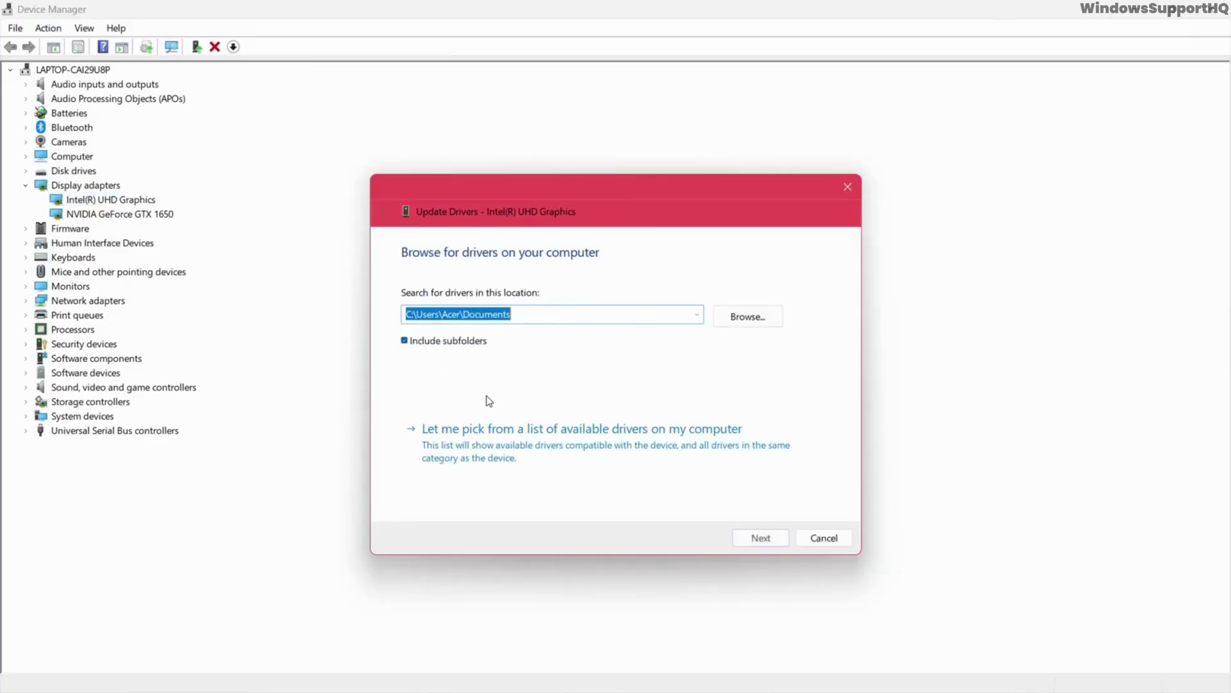
pyautogui.click(441, 435)
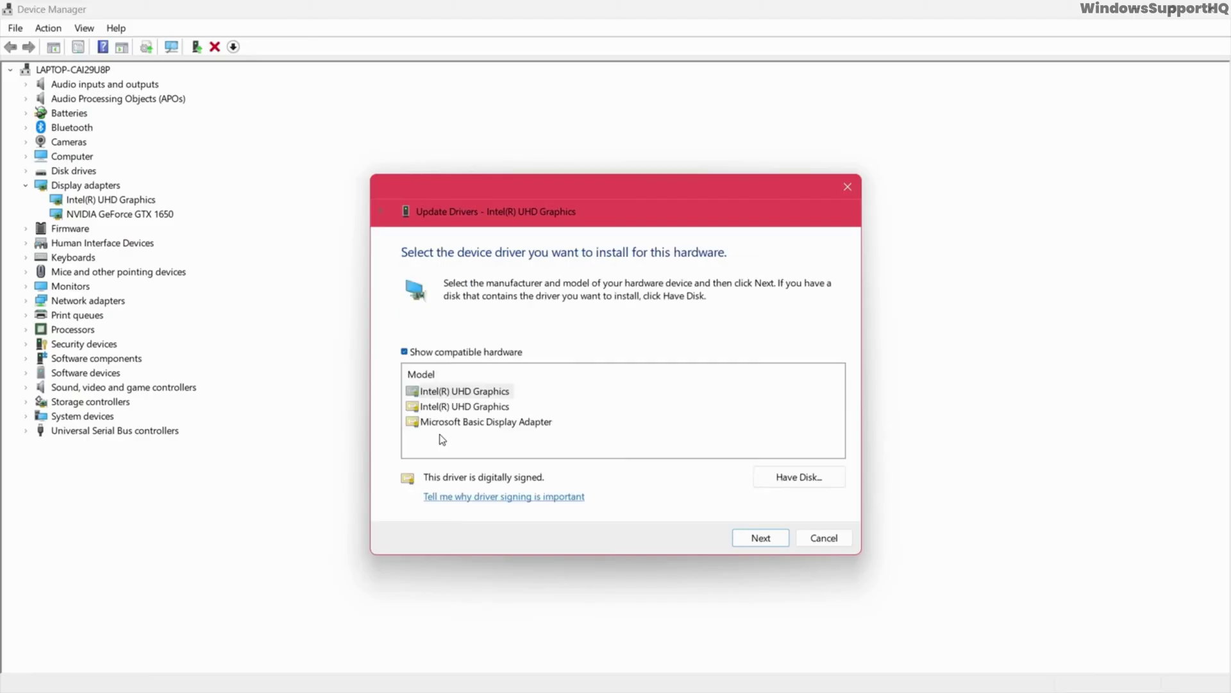
pyautogui.click(450, 393)
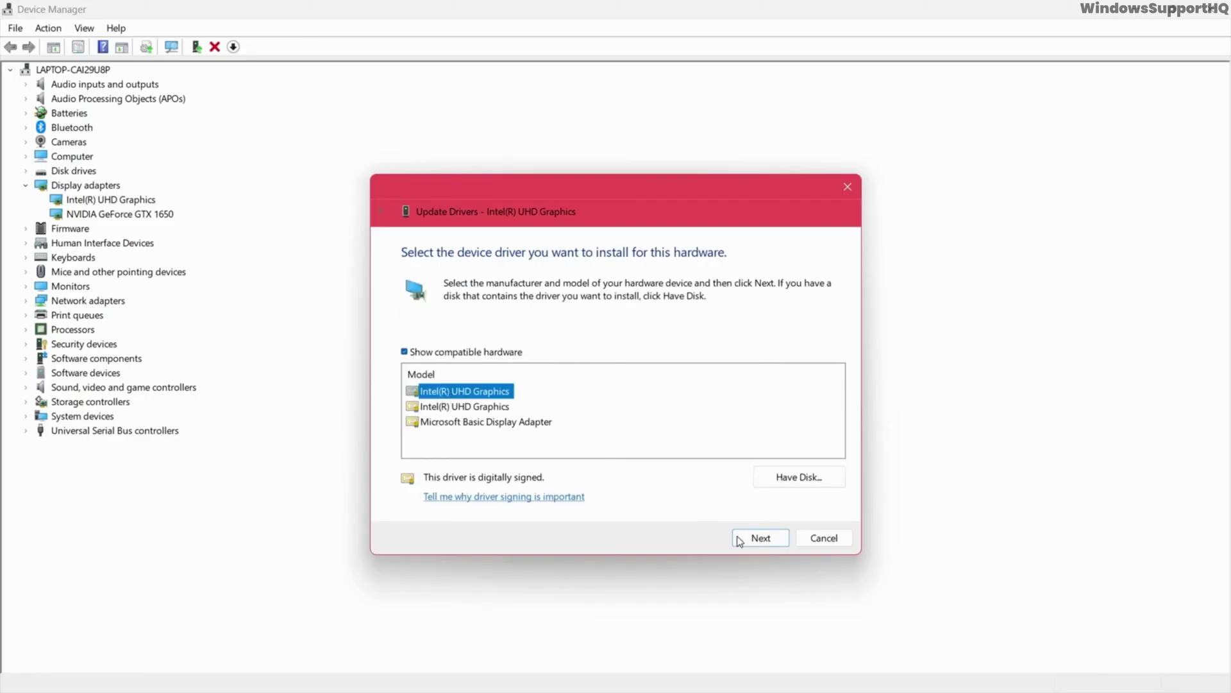
pyautogui.click(760, 537)
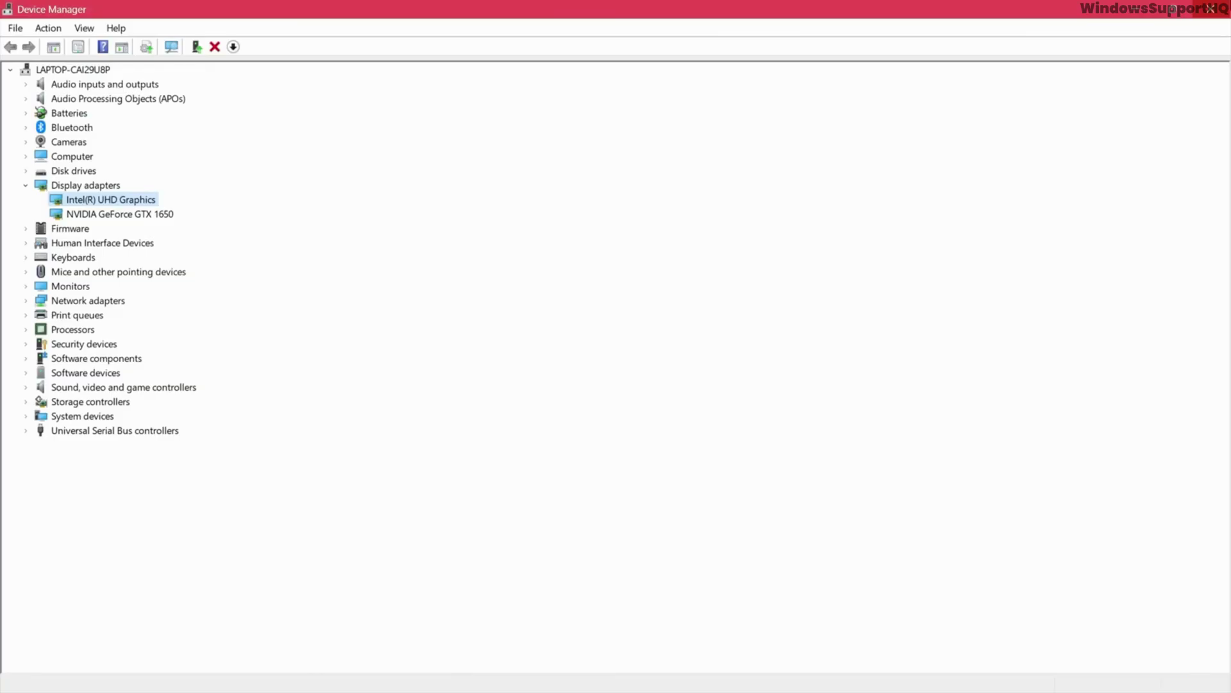
# Close the Device Manager window
pyautogui.click(1211, 8)
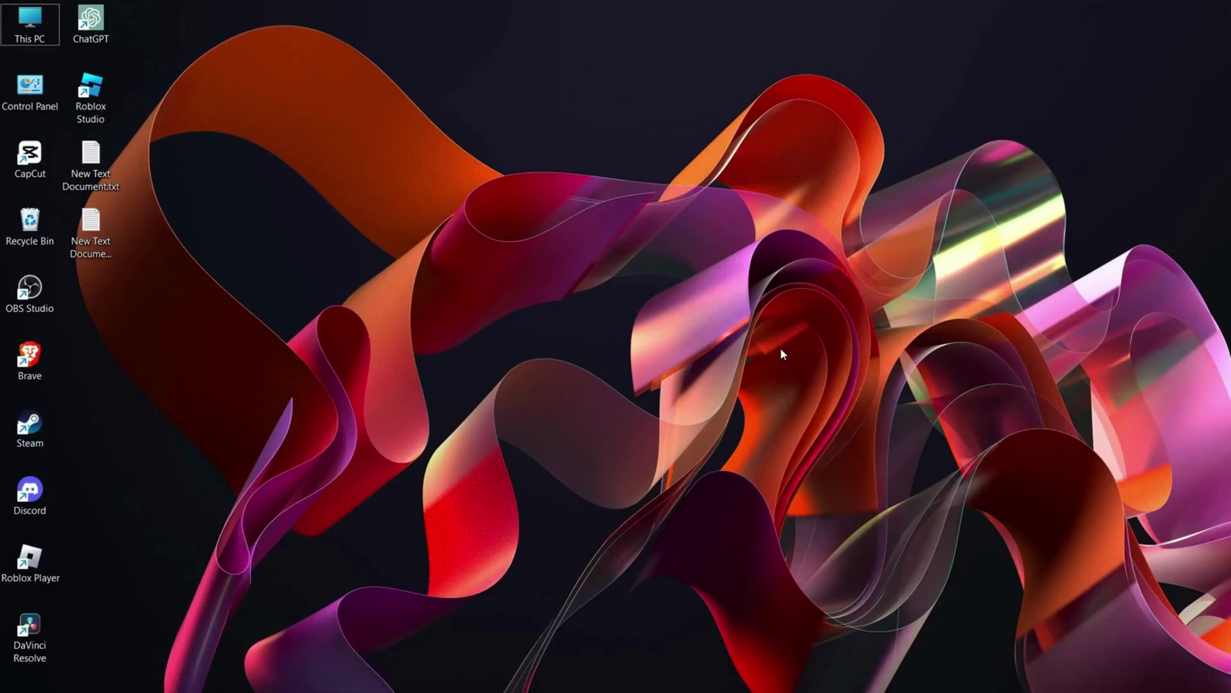